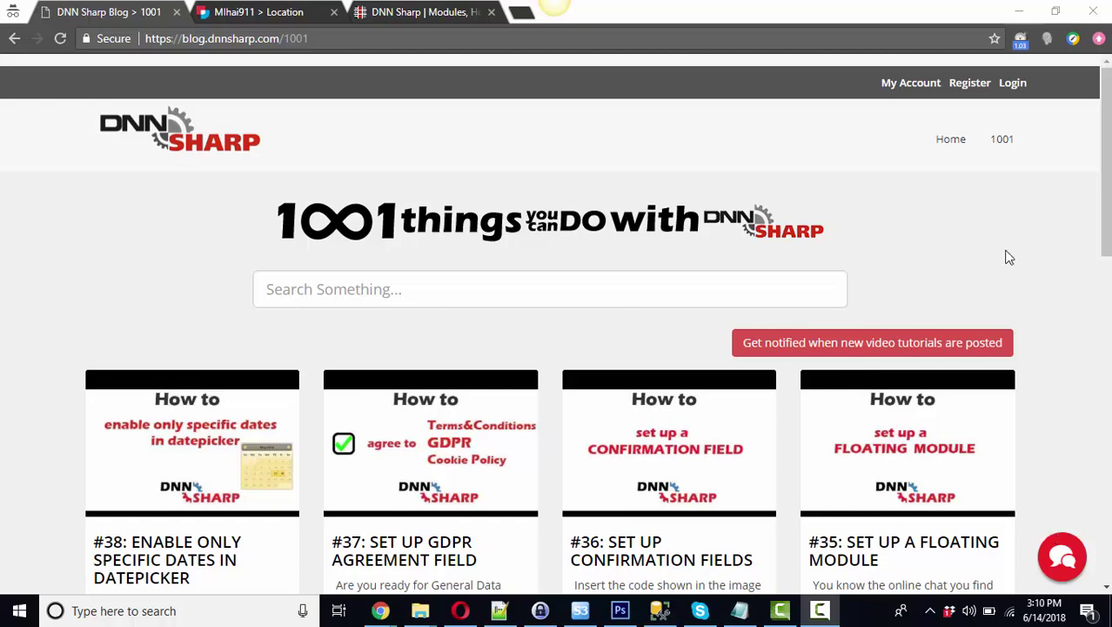
Switch to the Mihai911 Location browser tab showing the empty Country, Region, City and ZIP Code form.
{"action": "left_click", "coordinate": [259, 12]}
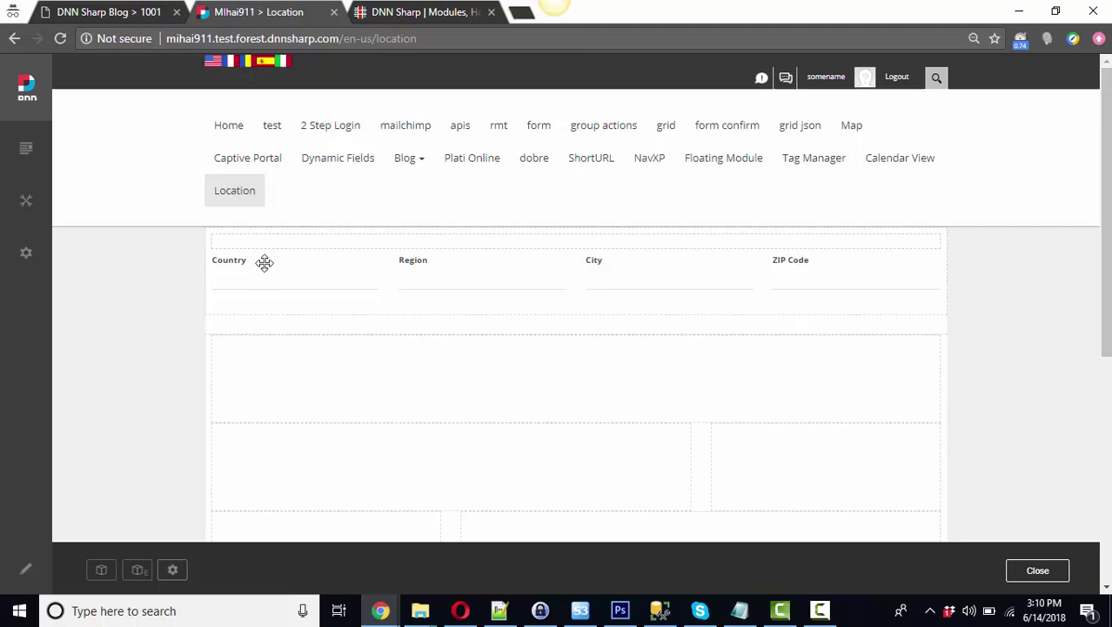
{"action": "mouse_move", "coordinate": [295, 275]}
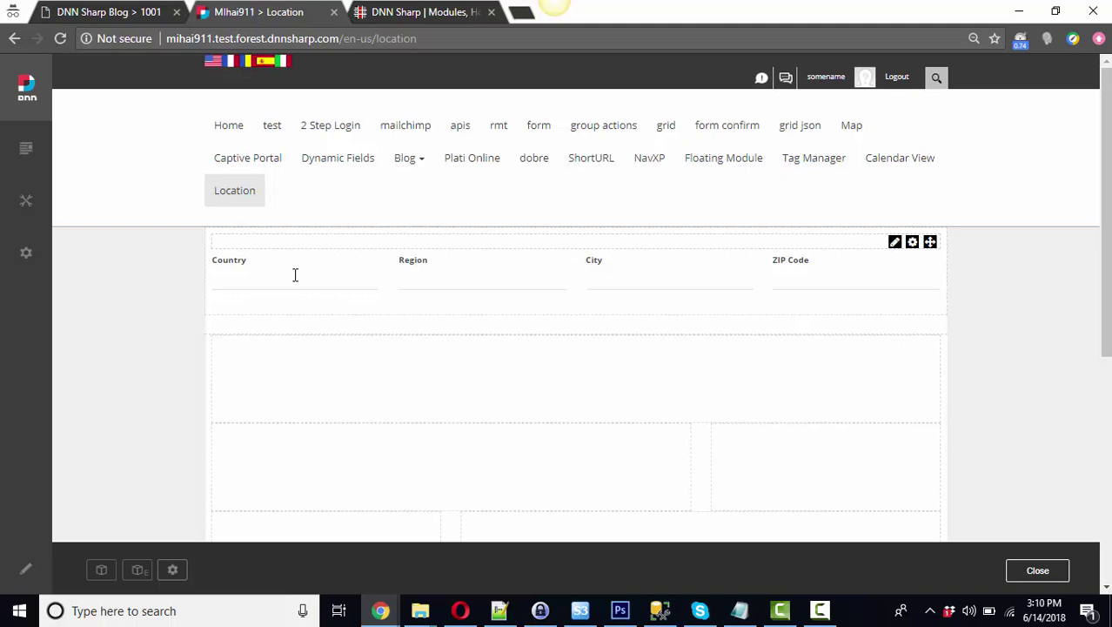
Enter test values dsfhd, dshfg, fhdgh and 4563 into Country, Region, City and ZIP Code.
{"action": "left_click", "coordinate": [296, 275]}
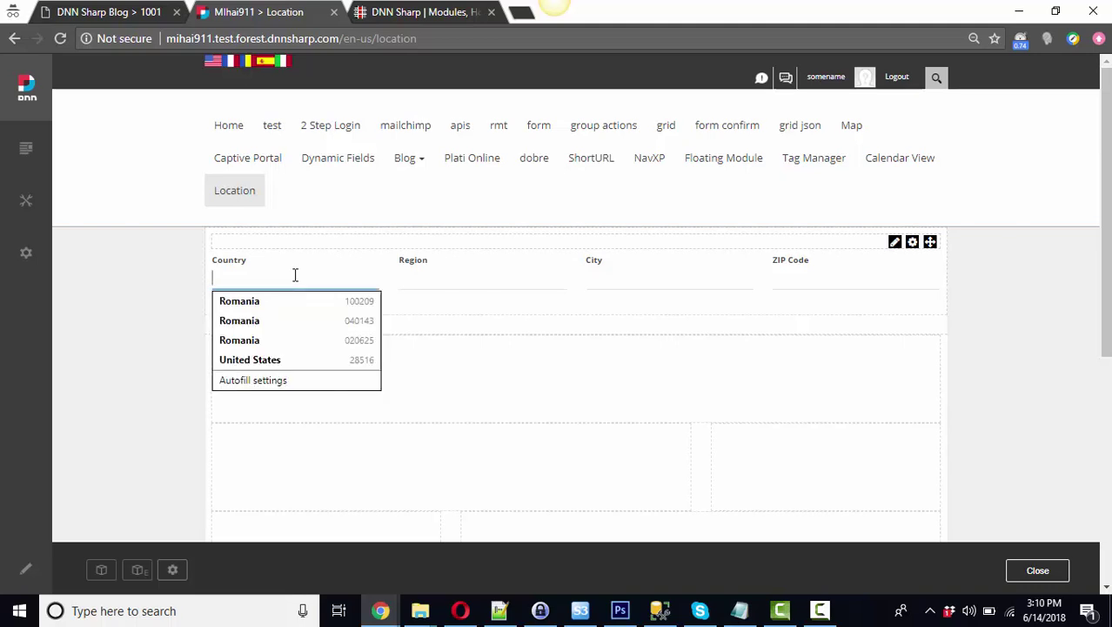
{"action": "type", "text": "dsfhd"}
{"action": "left_click", "coordinate": [410, 275]}
{"action": "type", "text": "dshfg"}
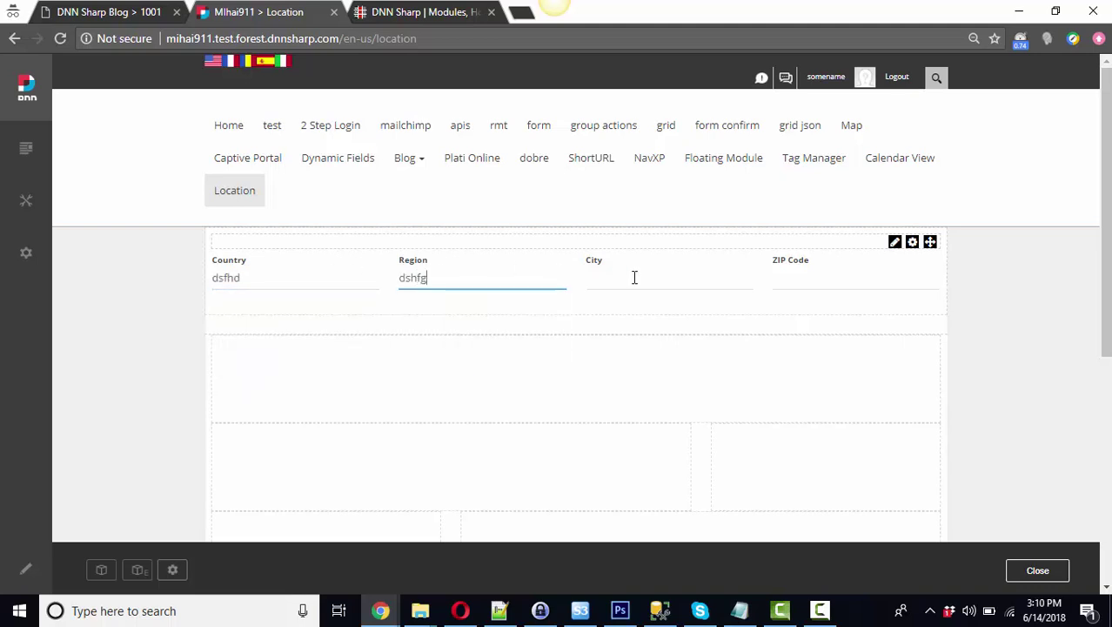
{"action": "left_click", "coordinate": [635, 276]}
{"action": "type", "text": "fhdgh"}
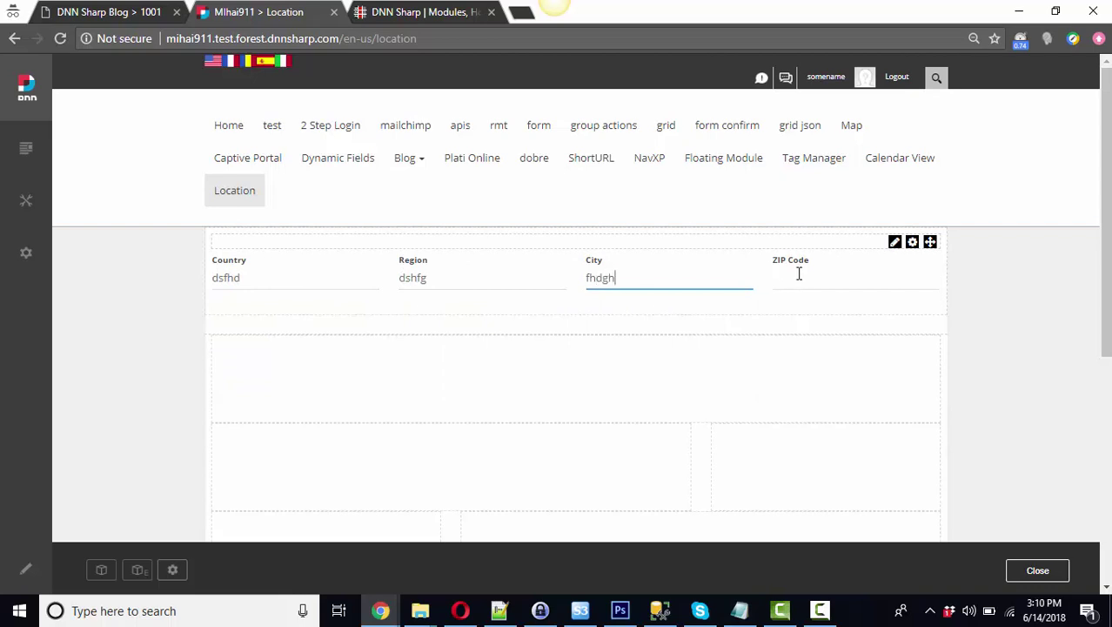
{"action": "type", "text": "456"}
{"action": "type", "text": "3"}
{"action": "left_click", "coordinate": [636, 317]}
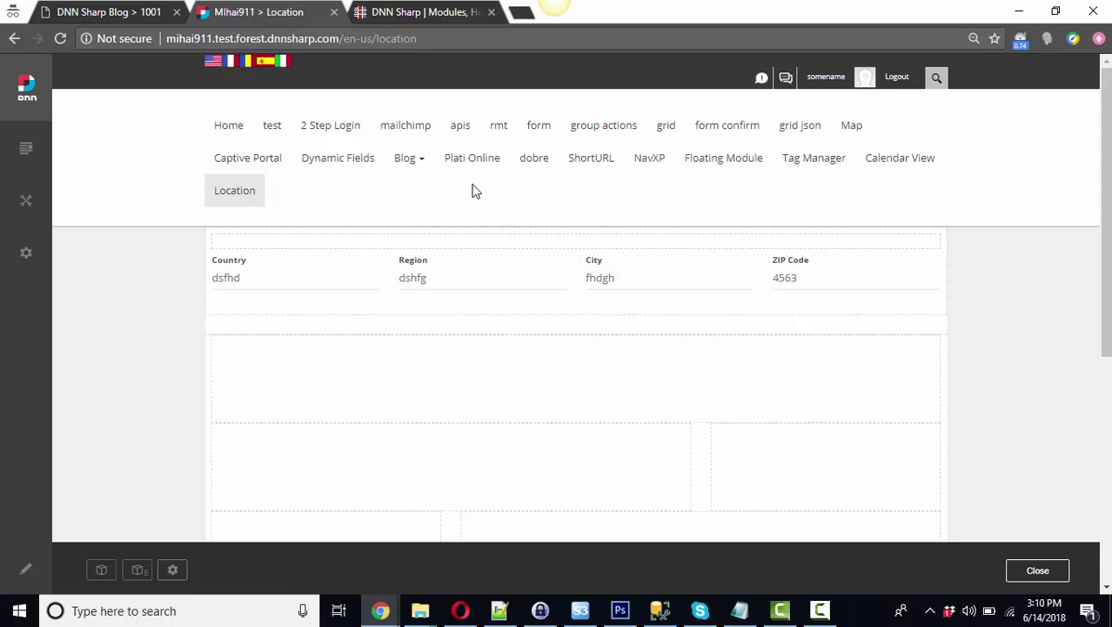
Open the My Tokens product page on the dnnsharp.com site and browse it.
{"action": "left_click", "coordinate": [414, 17]}
{"action": "mouse_move", "coordinate": [473, 129]}
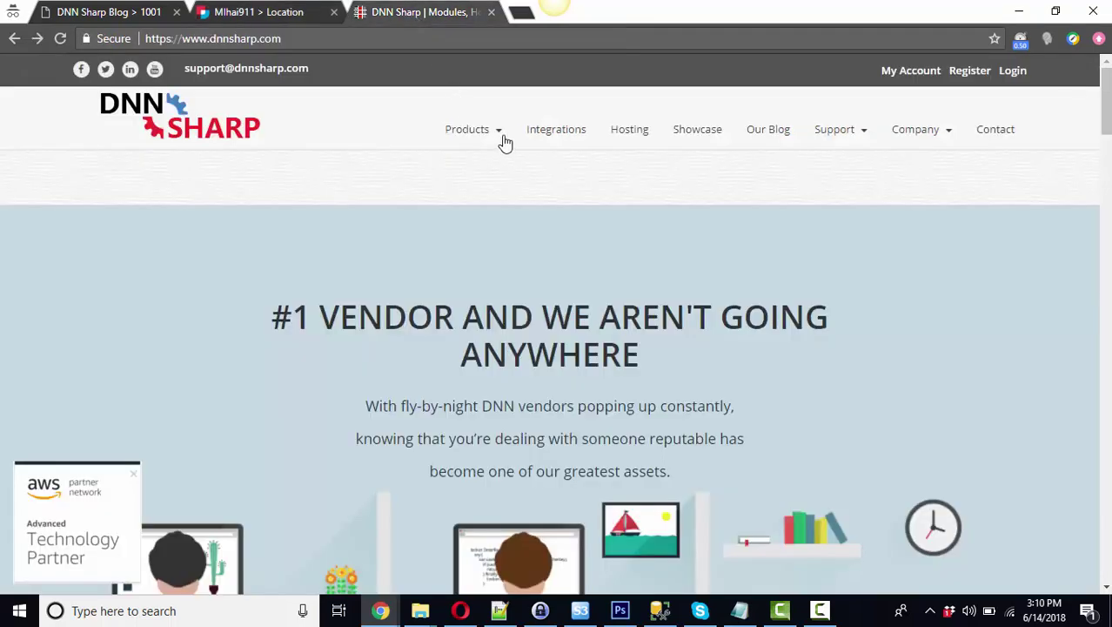
{"action": "left_click", "coordinate": [668, 175]}
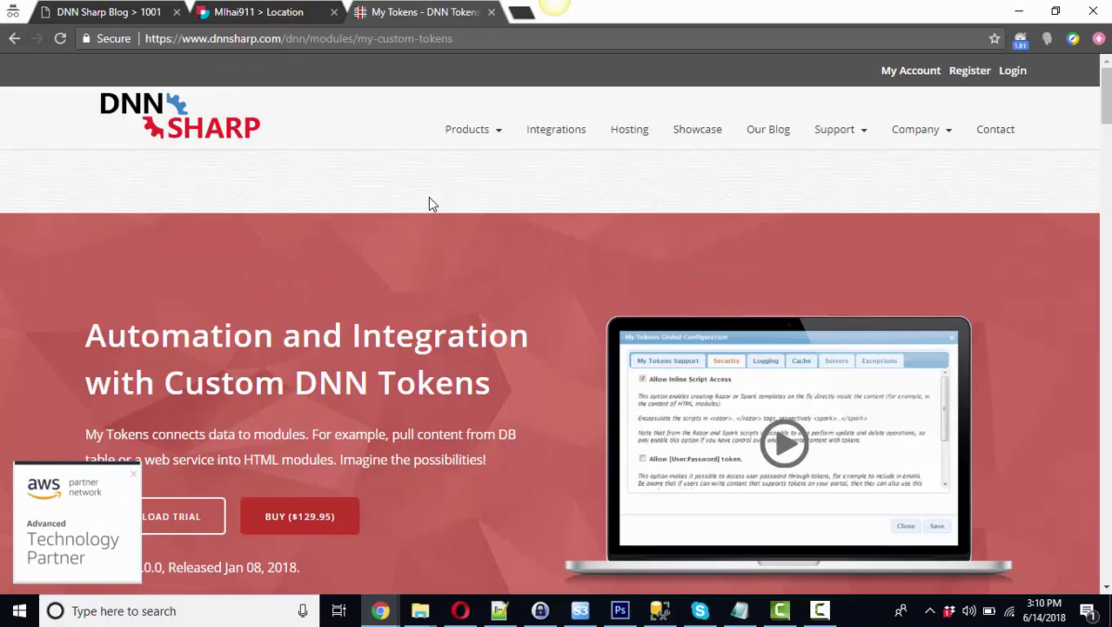
{"action": "scroll", "coordinate": [429, 204], "scroll_direction": "down", "scroll_amount": 2}
{"action": "scroll", "coordinate": [428, 203], "scroll_direction": "down", "scroll_amount": 10}
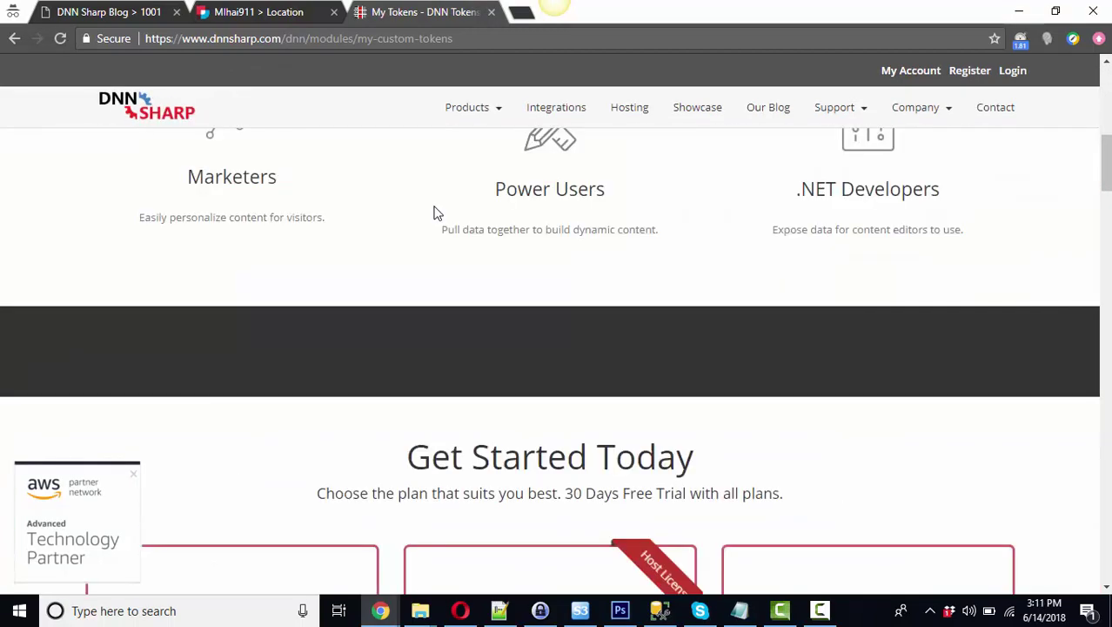
{"action": "scroll", "coordinate": [435, 211], "scroll_direction": "down", "scroll_amount": 6}
{"action": "scroll", "coordinate": [437, 213], "scroll_direction": "down", "scroll_amount": 5}
{"action": "scroll", "coordinate": [437, 211], "scroll_direction": "down", "scroll_amount": 10}
{"action": "scroll", "coordinate": [437, 211], "scroll_direction": "down", "scroll_amount": 3}
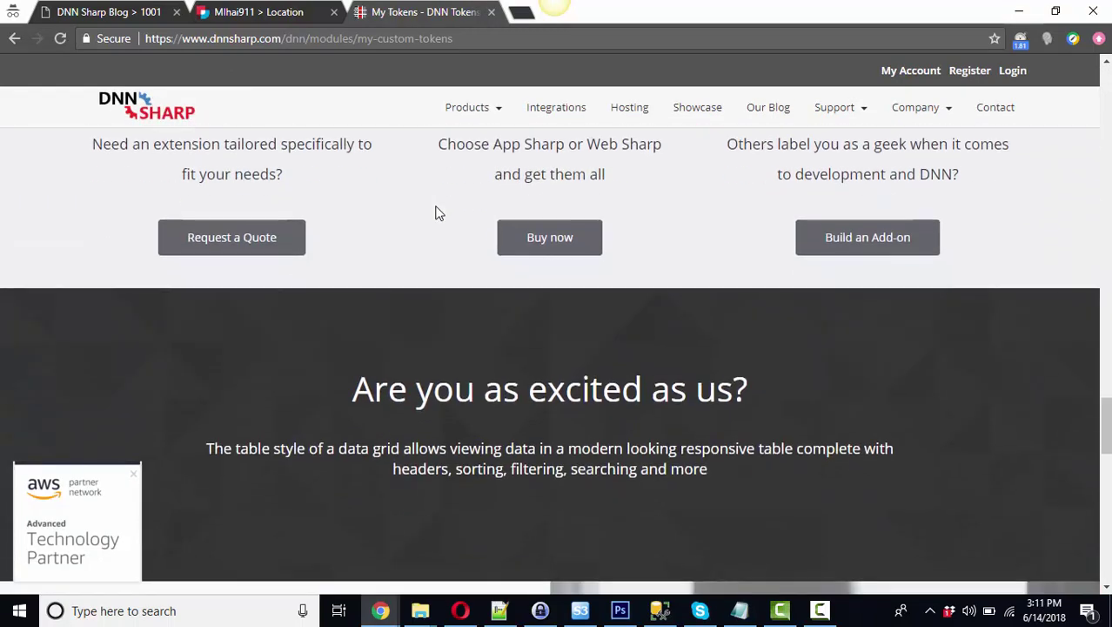
{"action": "scroll", "coordinate": [437, 209], "scroll_direction": "down", "scroll_amount": 4}
{"action": "scroll", "coordinate": [437, 208], "scroll_direction": "down", "scroll_amount": 4}
{"action": "scroll", "coordinate": [435, 211], "scroll_direction": "down", "scroll_amount": 2}
{"action": "scroll", "coordinate": [434, 211], "scroll_direction": "up", "scroll_amount": 1}
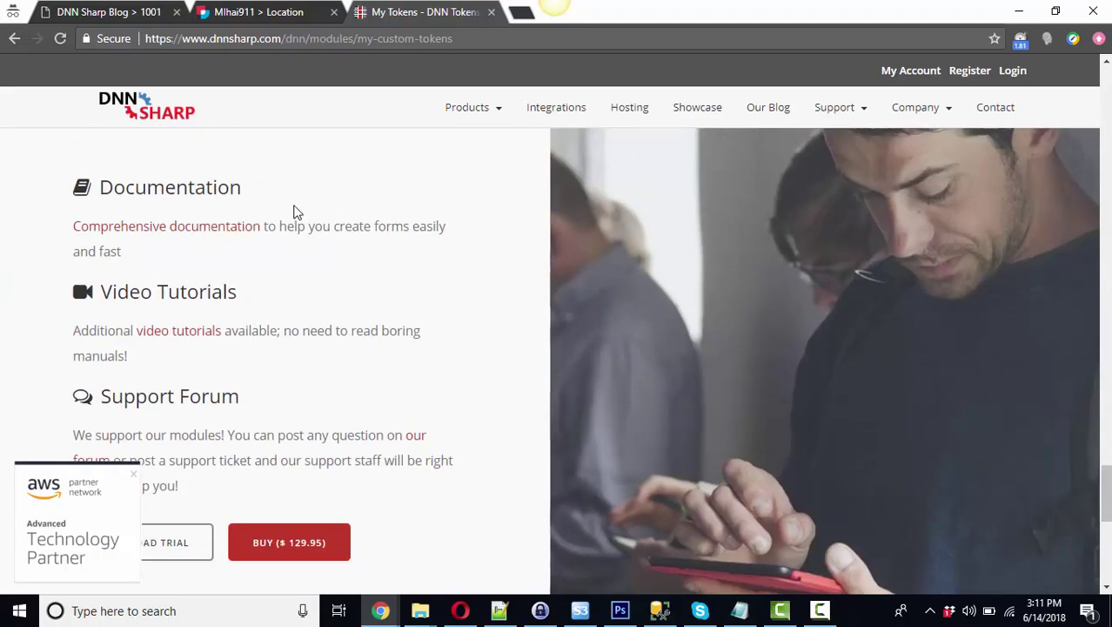
Open the My Tokens documentation's Core Tokens page and scroll down to Other tokens.
{"action": "left_click", "coordinate": [221, 229]}
{"action": "scroll", "coordinate": [390, 211], "scroll_direction": "down", "scroll_amount": 1}
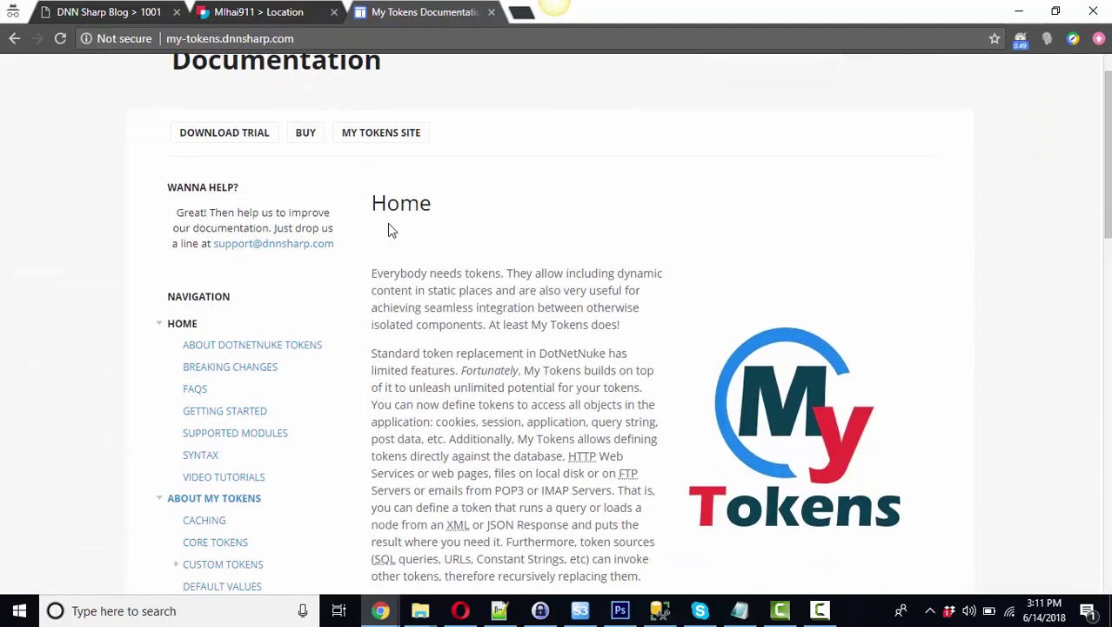
{"action": "scroll", "coordinate": [388, 223], "scroll_direction": "down", "scroll_amount": 2}
{"action": "scroll", "coordinate": [387, 224], "scroll_direction": "down", "scroll_amount": 2}
{"action": "left_click", "coordinate": [216, 188]}
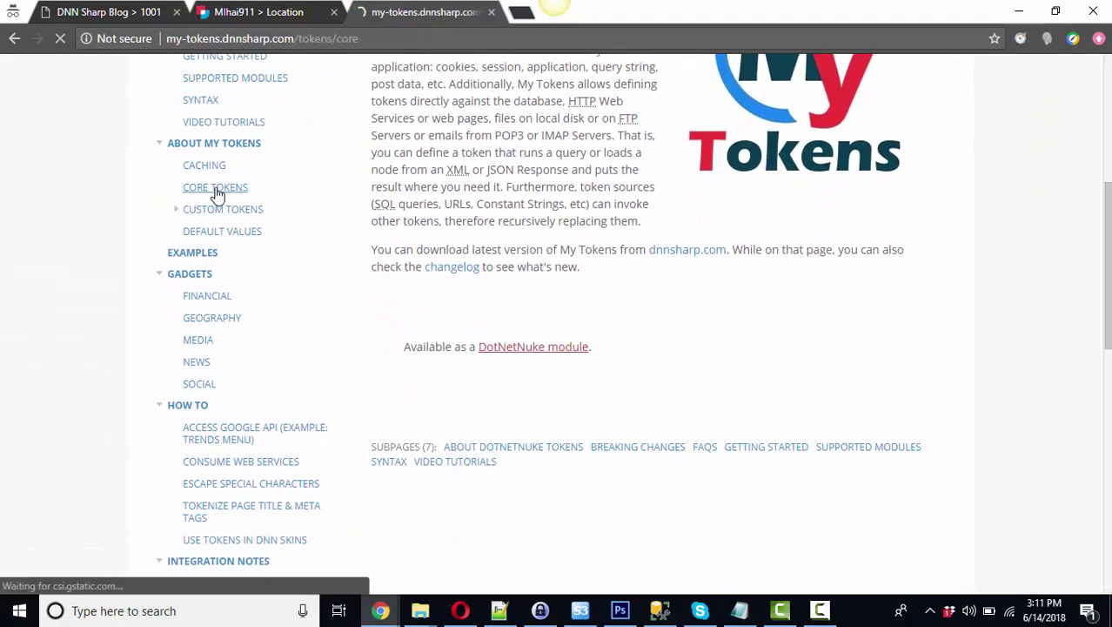
{"action": "scroll", "coordinate": [693, 262], "scroll_direction": "down", "scroll_amount": 2}
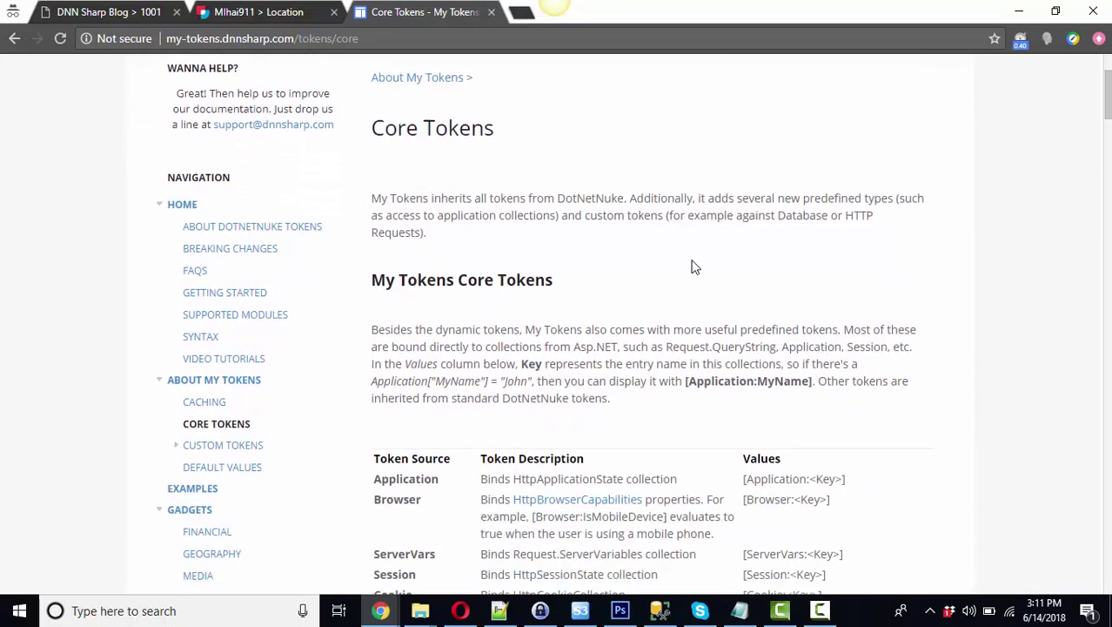
{"action": "scroll", "coordinate": [694, 261], "scroll_direction": "down", "scroll_amount": 4}
{"action": "scroll", "coordinate": [694, 261], "scroll_direction": "down", "scroll_amount": 3}
{"action": "scroll", "coordinate": [694, 263], "scroll_direction": "down", "scroll_amount": 4}
{"action": "scroll", "coordinate": [694, 266], "scroll_direction": "down", "scroll_amount": 6}
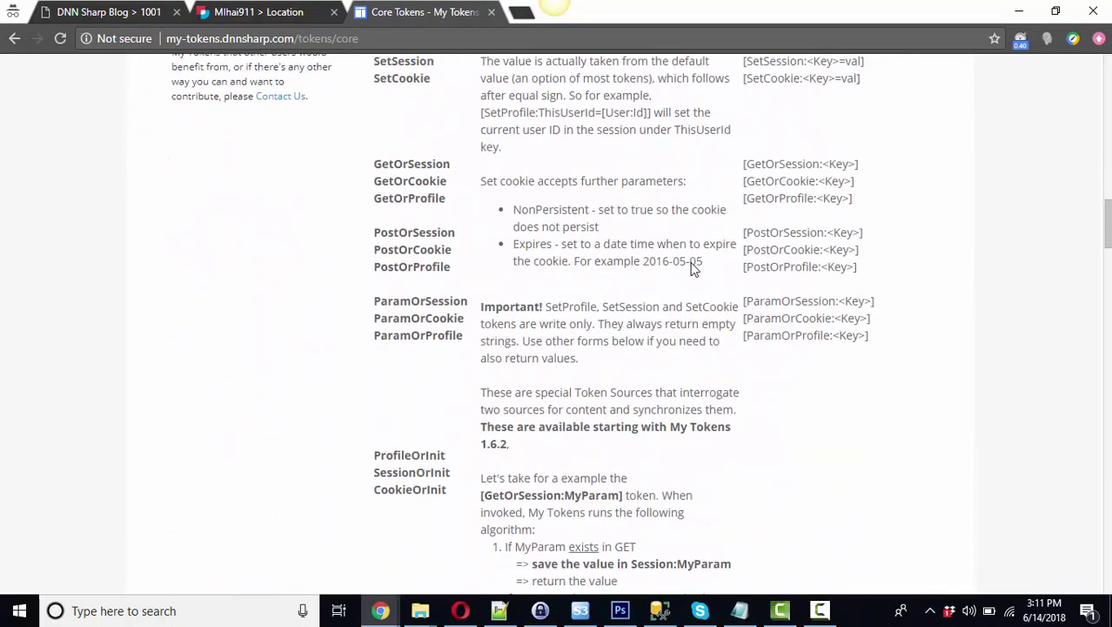
{"action": "scroll", "coordinate": [694, 269], "scroll_direction": "down", "scroll_amount": 4}
{"action": "scroll", "coordinate": [694, 270], "scroll_direction": "down", "scroll_amount": 6}
{"action": "scroll", "coordinate": [694, 266], "scroll_direction": "down", "scroll_amount": 3}
{"action": "scroll", "coordinate": [694, 265], "scroll_direction": "down", "scroll_amount": 2}
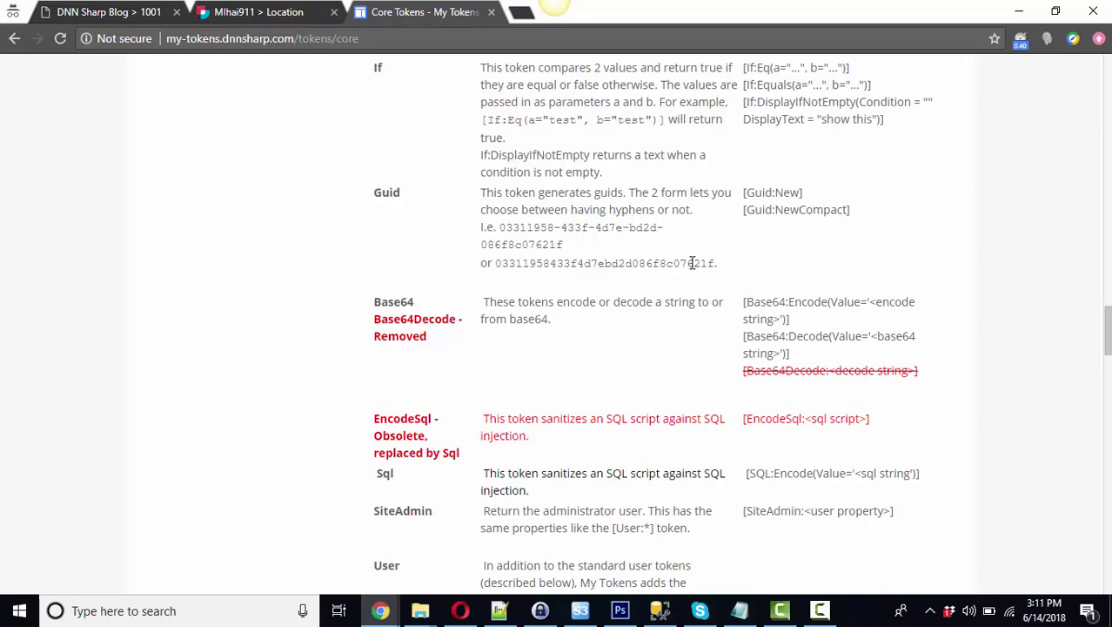
{"action": "scroll", "coordinate": [692, 263], "scroll_direction": "down", "scroll_amount": 2}
{"action": "scroll", "coordinate": [693, 263], "scroll_direction": "down", "scroll_amount": 3}
{"action": "scroll", "coordinate": [693, 263], "scroll_direction": "down", "scroll_amount": 1}
{"action": "scroll", "coordinate": [693, 263], "scroll_direction": "down", "scroll_amount": 2}
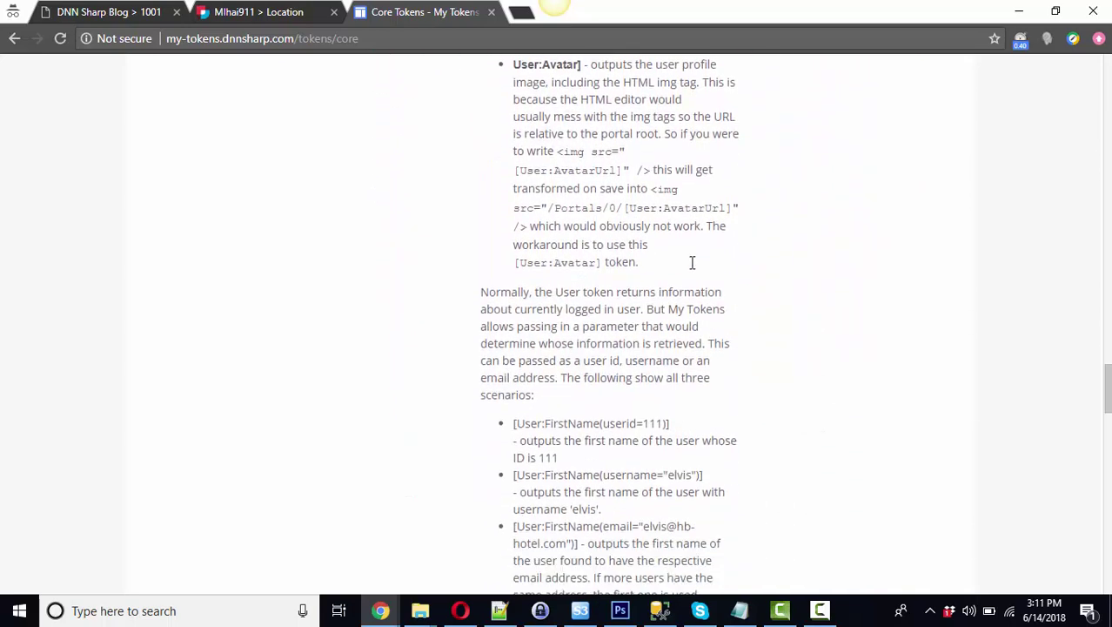
{"action": "scroll", "coordinate": [693, 263], "scroll_direction": "down", "scroll_amount": 1}
{"action": "scroll", "coordinate": [693, 263], "scroll_direction": "down", "scroll_amount": 4}
{"action": "scroll", "coordinate": [693, 262], "scroll_direction": "down", "scroll_amount": 2}
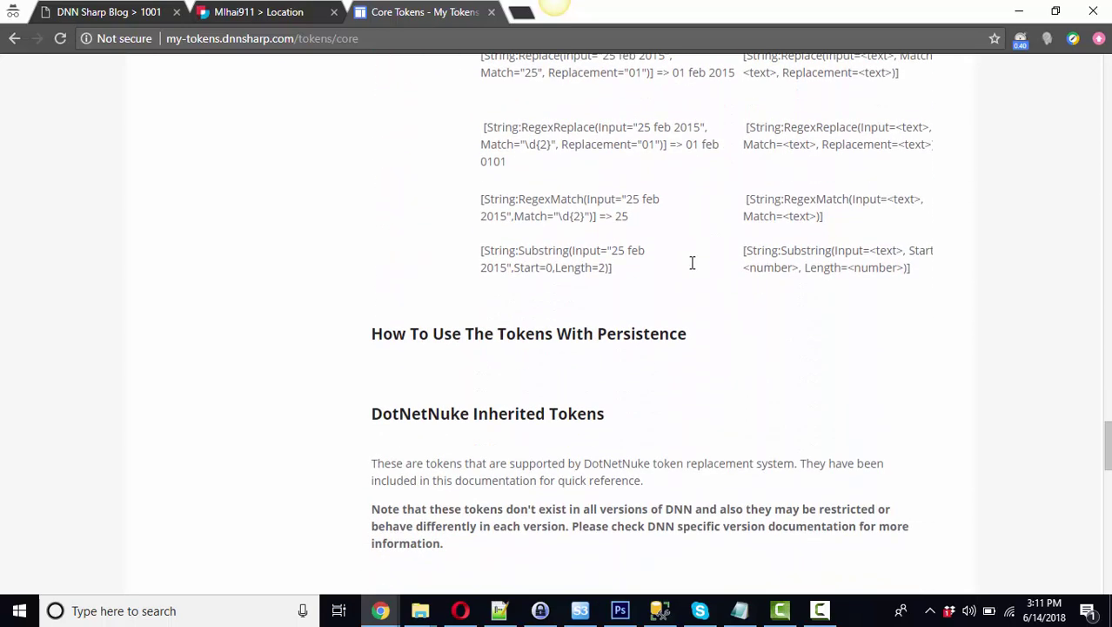
{"action": "scroll", "coordinate": [693, 263], "scroll_direction": "down", "scroll_amount": 2}
{"action": "scroll", "coordinate": [692, 263], "scroll_direction": "down", "scroll_amount": 2}
{"action": "scroll", "coordinate": [692, 262], "scroll_direction": "down", "scroll_amount": 2}
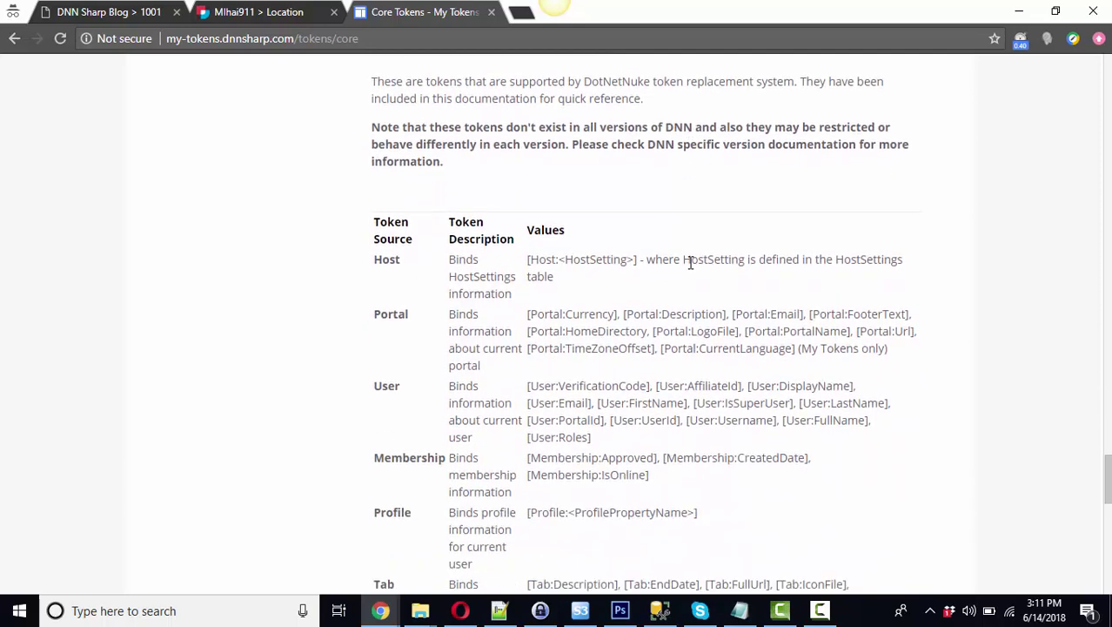
{"action": "scroll", "coordinate": [690, 262], "scroll_direction": "down", "scroll_amount": 3}
{"action": "scroll", "coordinate": [690, 262], "scroll_direction": "down", "scroll_amount": 2}
{"action": "scroll", "coordinate": [690, 262], "scroll_direction": "down", "scroll_amount": 2}
{"action": "scroll", "coordinate": [689, 262], "scroll_direction": "down", "scroll_amount": 1}
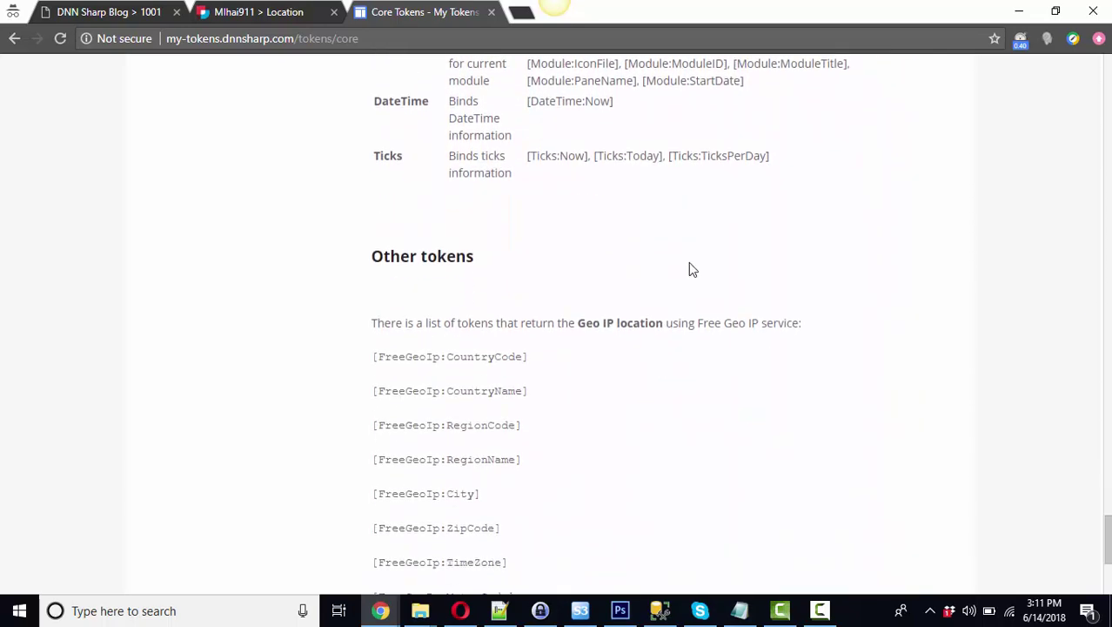
{"action": "scroll", "coordinate": [689, 262], "scroll_direction": "down", "scroll_amount": 2}
Select the [FreeGeoIp:CountryName] token text in the Other tokens list.
{"action": "left_click_drag", "start_coordinate": [372, 123], "coordinate": [493, 123]}
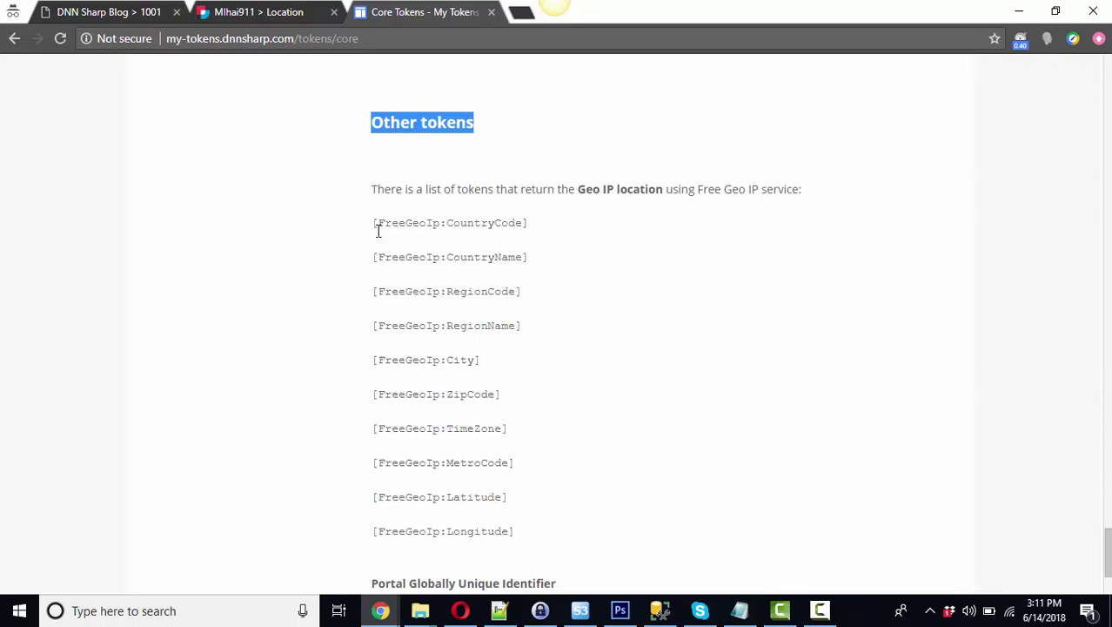
{"action": "left_click_drag", "start_coordinate": [373, 222], "coordinate": [514, 217]}
{"action": "left_click", "coordinate": [533, 218]}
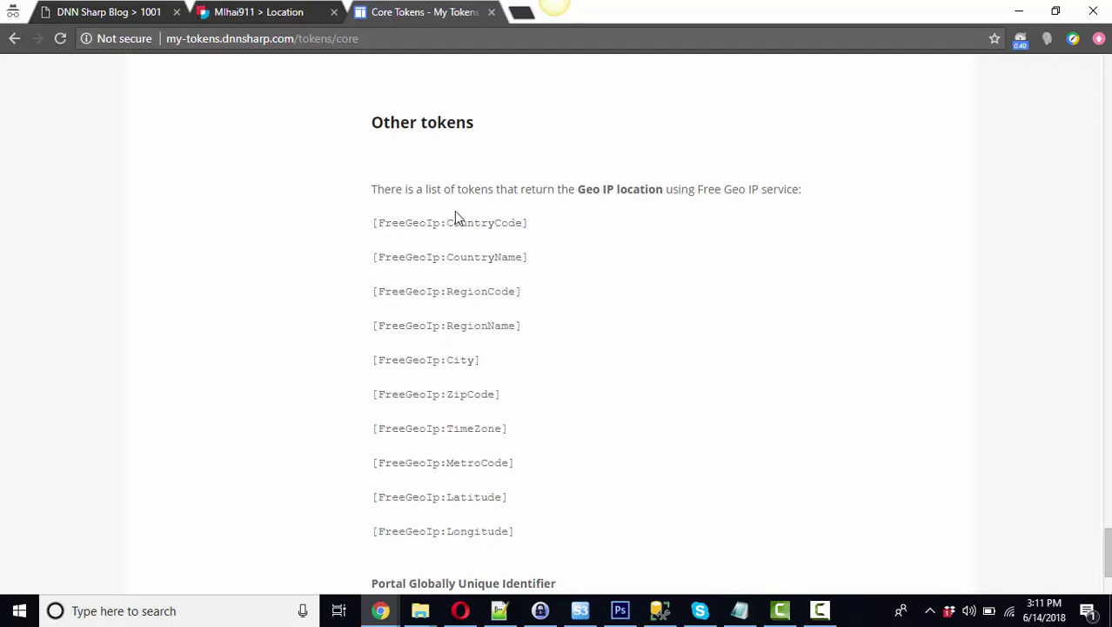
{"action": "left_click_drag", "start_coordinate": [529, 257], "coordinate": [373, 257]}
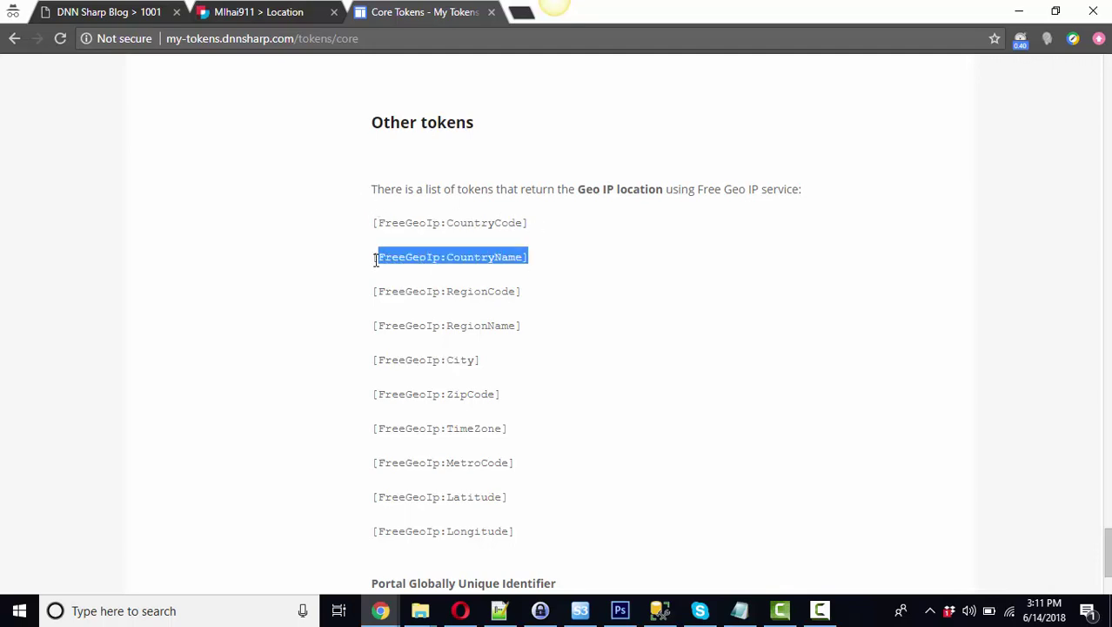
Open the form's management settings and expand the Country field to its Initial Value box.
{"action": "left_click", "coordinate": [250, 19]}
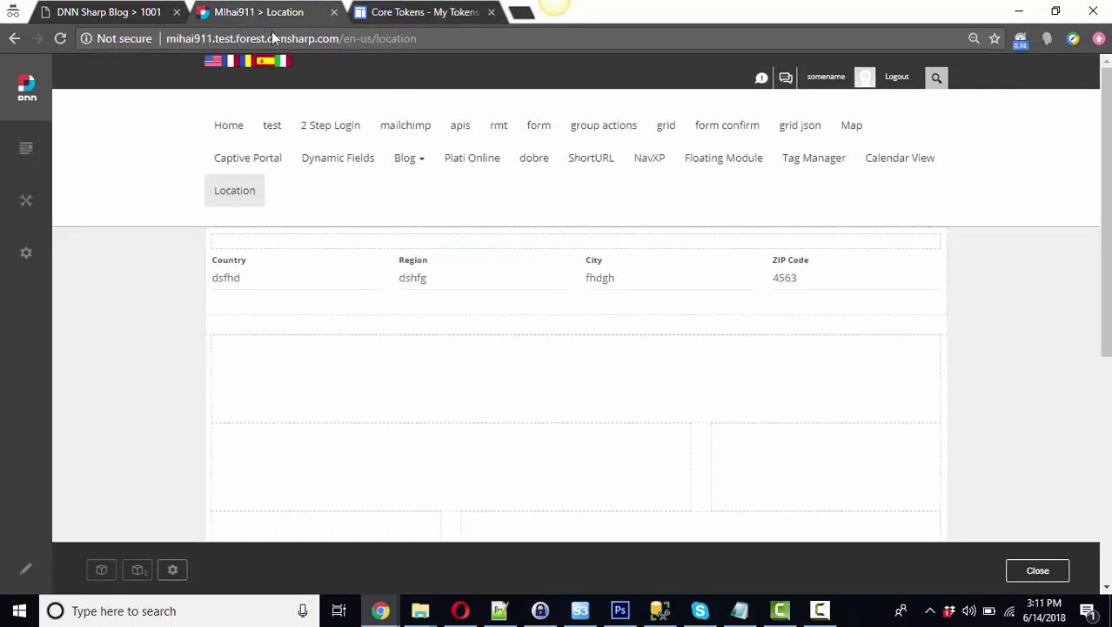
{"action": "mouse_move", "coordinate": [896, 242]}
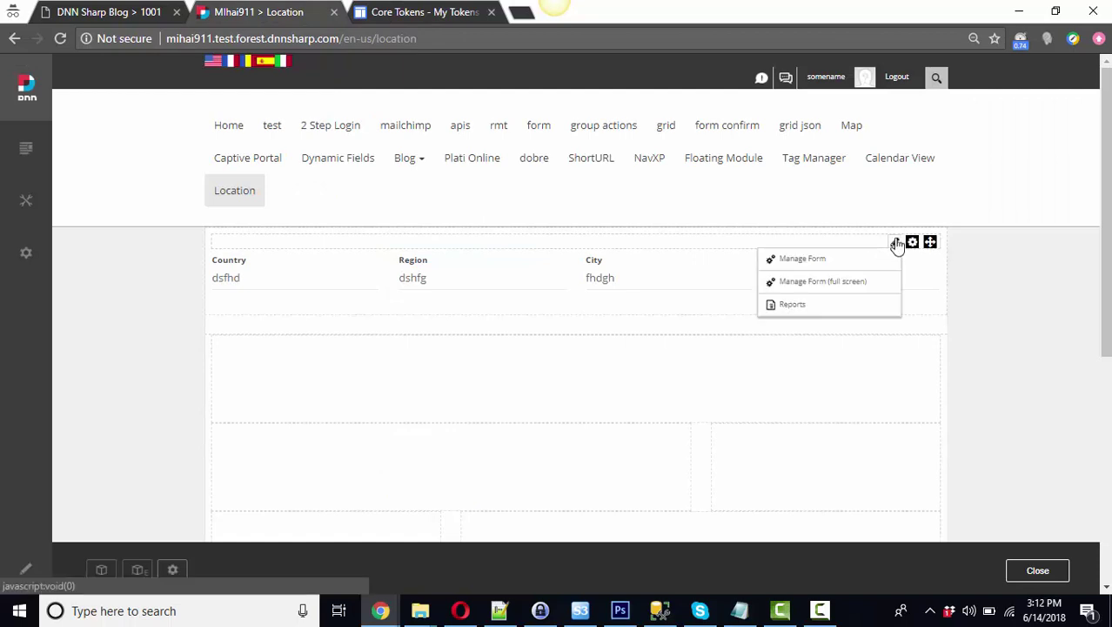
{"action": "left_click", "coordinate": [852, 282]}
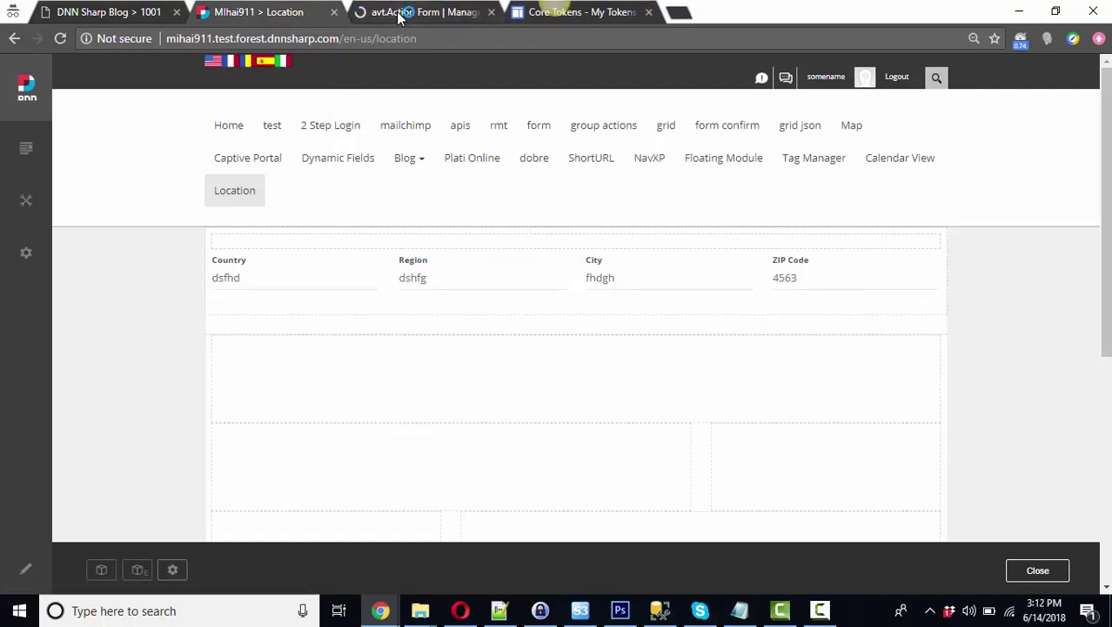
{"action": "left_click", "coordinate": [392, 16]}
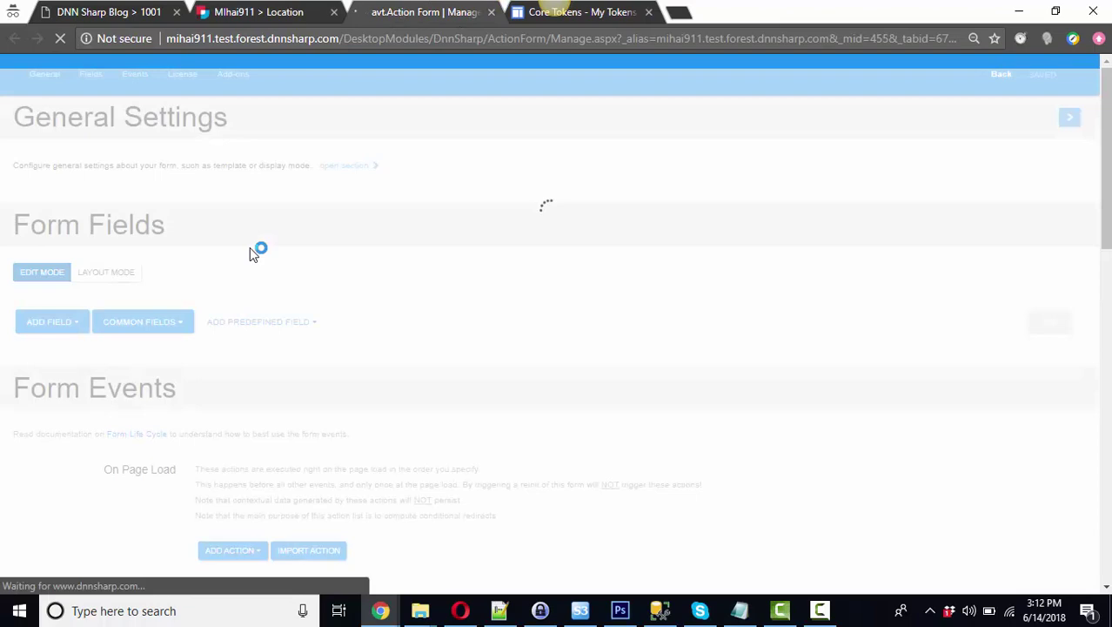
{"action": "left_click", "coordinate": [61, 320]}
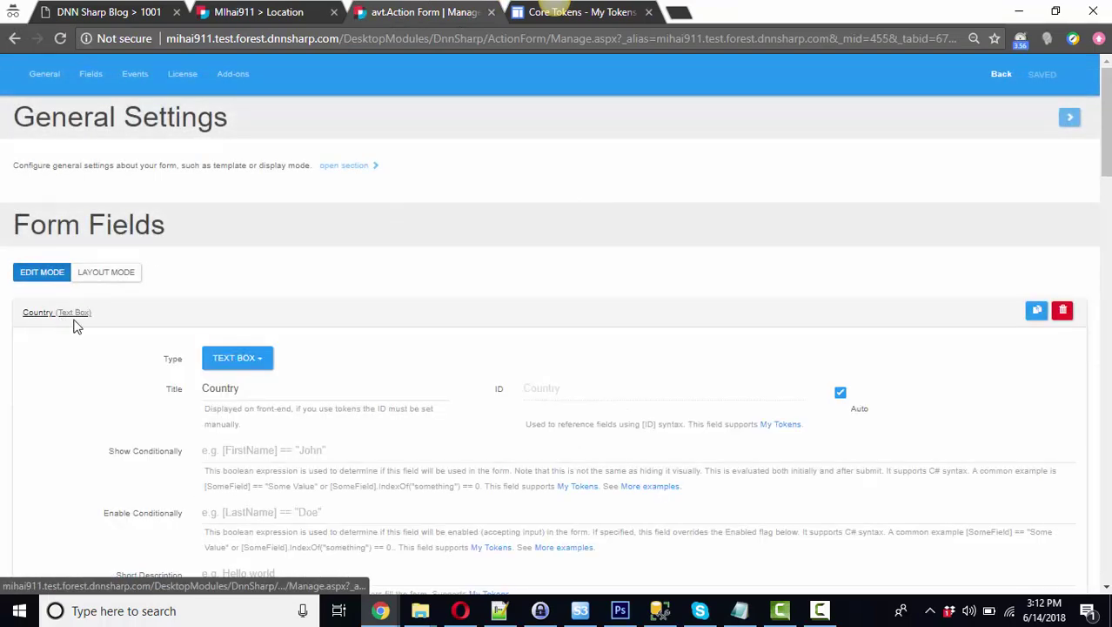
{"action": "scroll", "coordinate": [290, 311], "scroll_direction": "down", "scroll_amount": 1}
{"action": "scroll", "coordinate": [290, 311], "scroll_direction": "down", "scroll_amount": 4}
{"action": "left_click", "coordinate": [237, 329]}
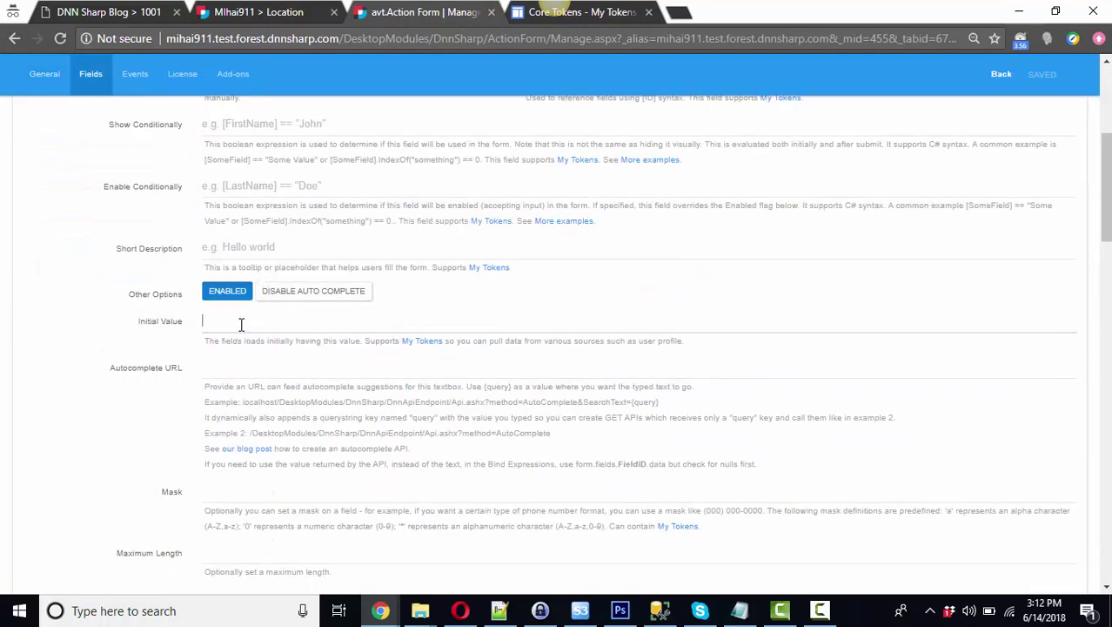
Copy [FreeGeoIp:RegionName] from the docs and paste it as the Region field's initial value.
{"action": "key", "text": "ctrl+Tab"}
{"action": "left_click_drag", "start_coordinate": [521, 326], "coordinate": [374, 326]}
{"action": "key", "text": "ctrl+c"}
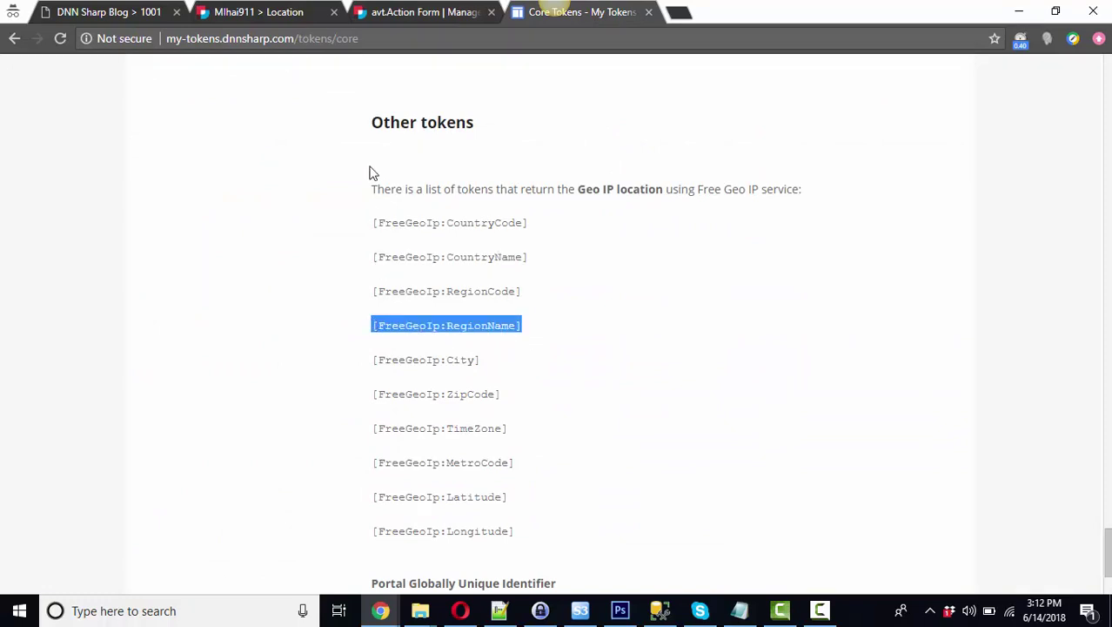
{"action": "left_click", "coordinate": [383, 18]}
{"action": "scroll", "coordinate": [219, 312], "scroll_direction": "down", "scroll_amount": 5}
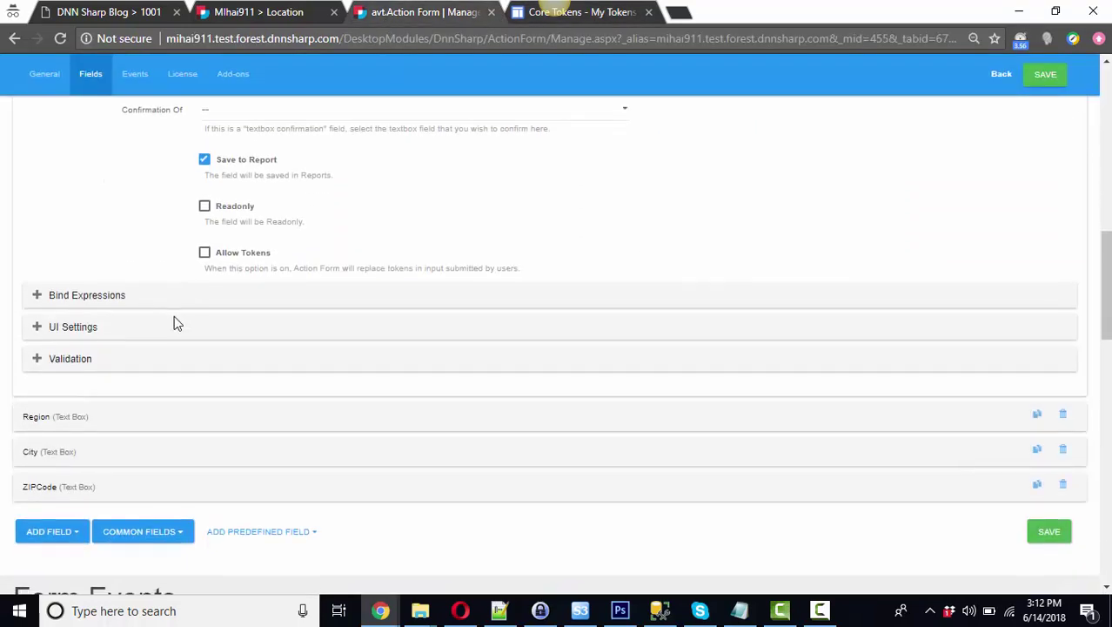
{"action": "left_click", "coordinate": [52, 416]}
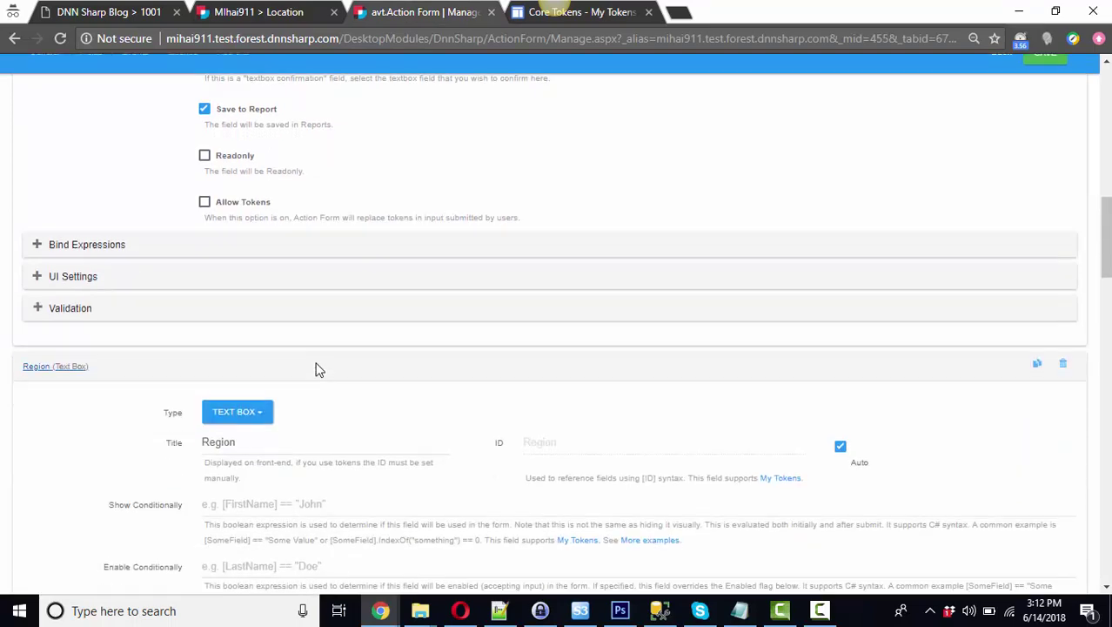
{"action": "scroll", "coordinate": [315, 368], "scroll_direction": "down", "scroll_amount": 5}
{"action": "left_click", "coordinate": [288, 263]}
{"action": "key", "text": "ctrl+v"}
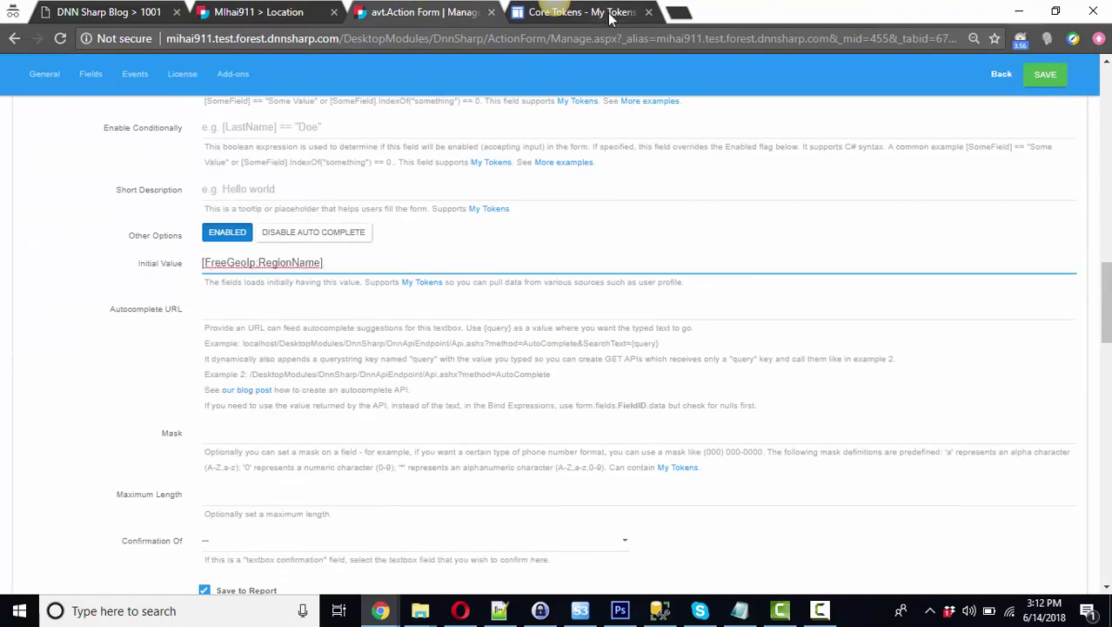
Paste the FreeGeoIp City token as the City field's initial value and save the form.
{"action": "left_click", "coordinate": [610, 17]}
{"action": "left_click_drag", "start_coordinate": [490, 361], "coordinate": [374, 362]}
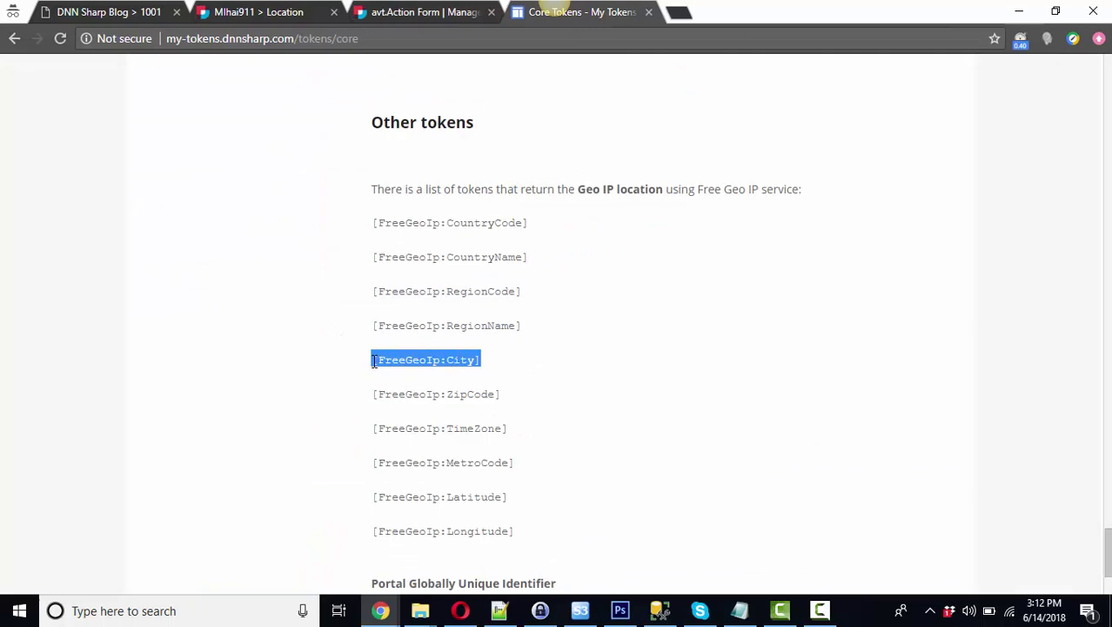
{"action": "left_click", "coordinate": [403, 14]}
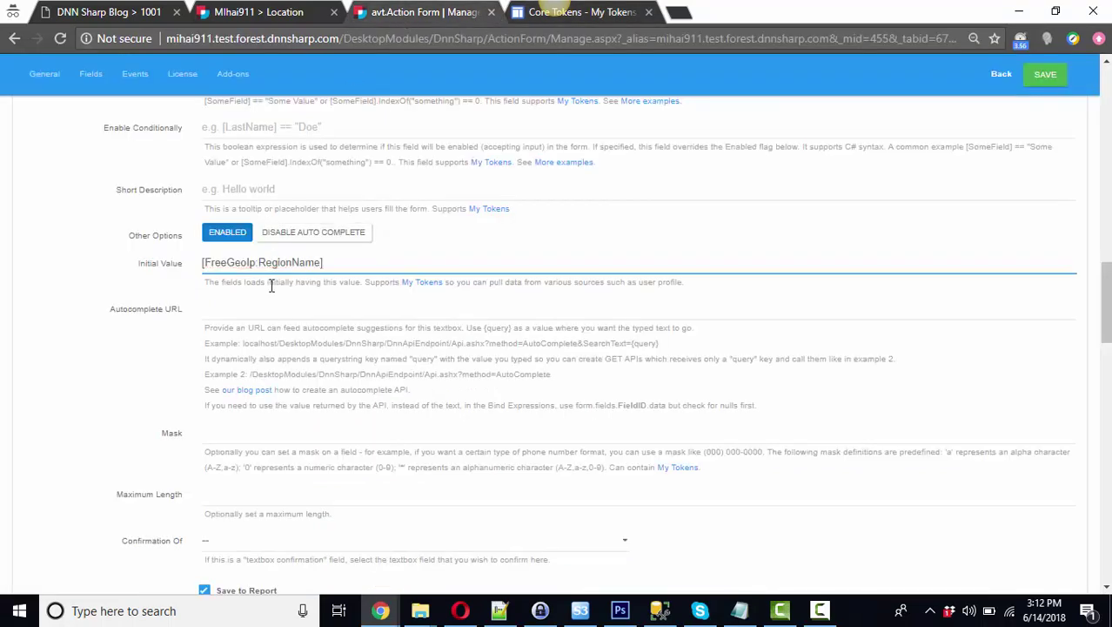
{"action": "scroll", "coordinate": [273, 374], "scroll_direction": "down", "scroll_amount": 3}
{"action": "scroll", "coordinate": [62, 361], "scroll_direction": "down", "scroll_amount": 2}
{"action": "left_click", "coordinate": [62, 360]}
{"action": "scroll", "coordinate": [350, 366], "scroll_direction": "down", "scroll_amount": 3}
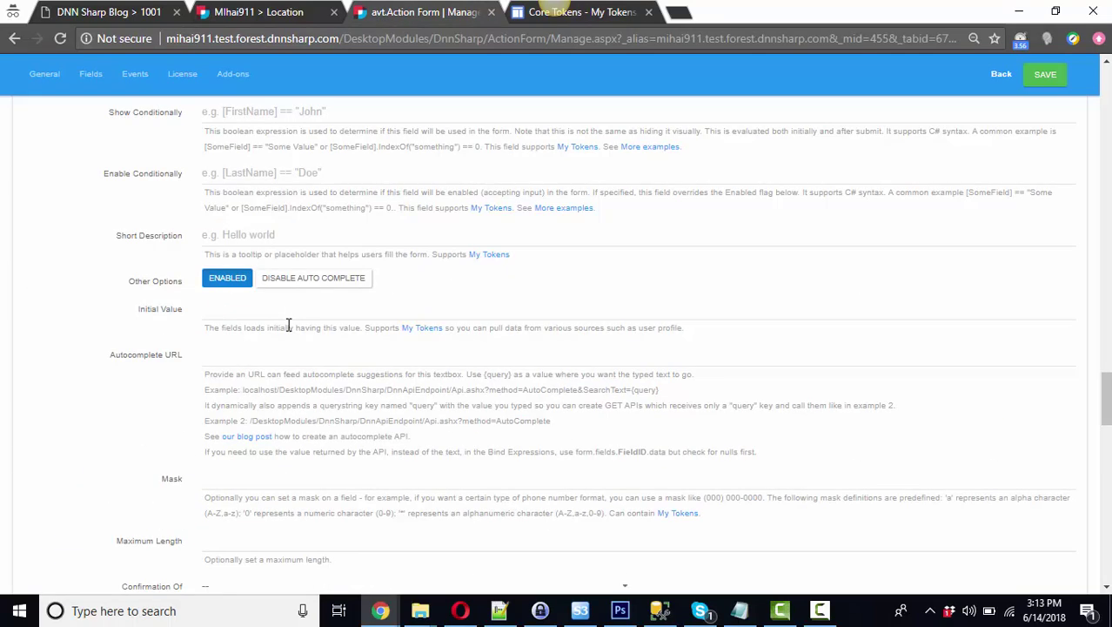
{"action": "left_click", "coordinate": [288, 319]}
{"action": "key", "text": "ctrl+v"}
{"action": "left_click", "coordinate": [1045, 74]}
{"action": "left_click", "coordinate": [254, 15]}
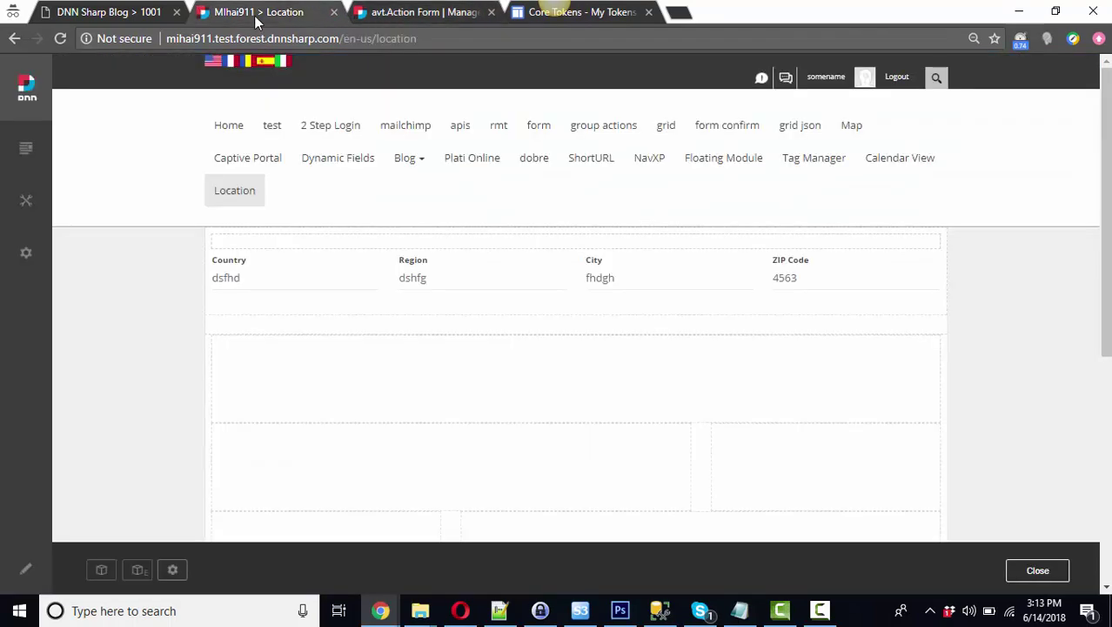
{"action": "left_click", "coordinate": [64, 38]}
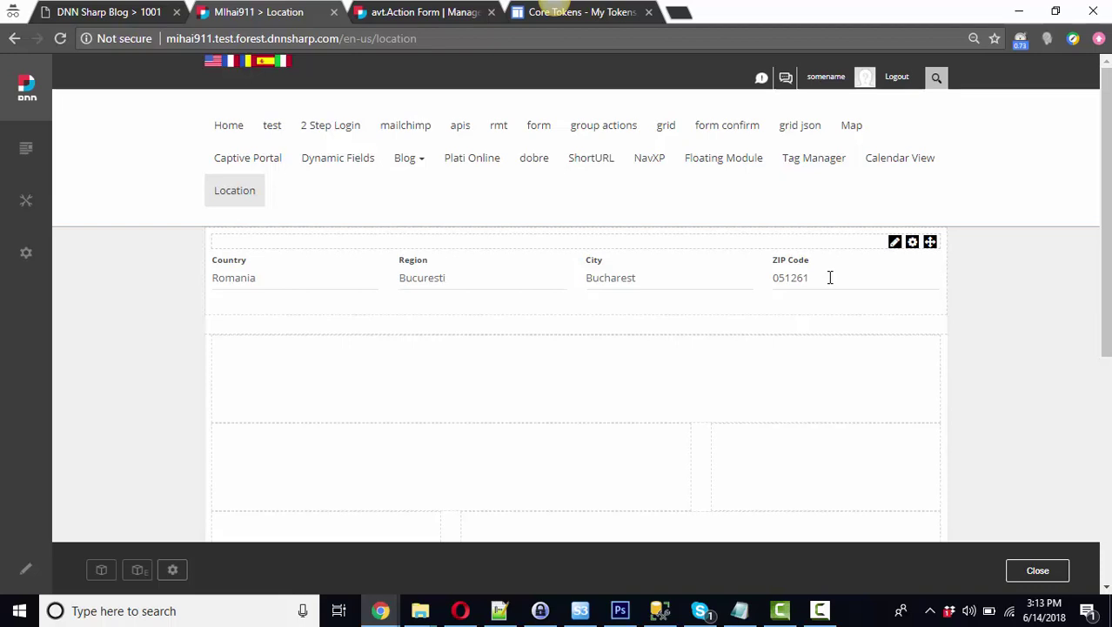
{"action": "left_click", "coordinate": [595, 15]}
{"action": "double_click", "coordinate": [479, 531]}
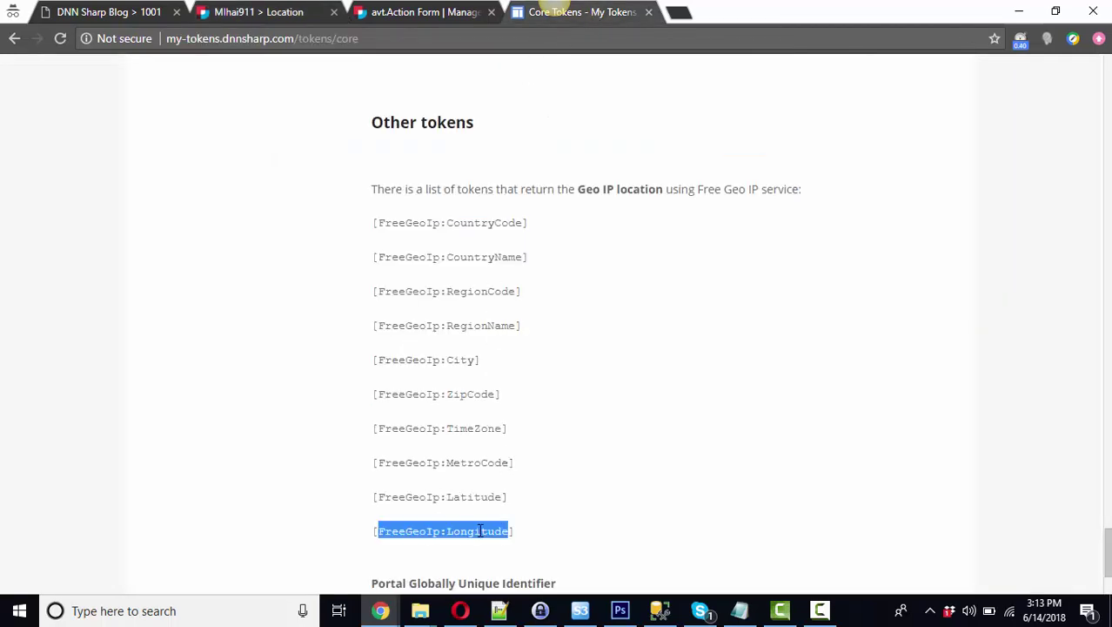
{"action": "left_click", "coordinate": [458, 496]}
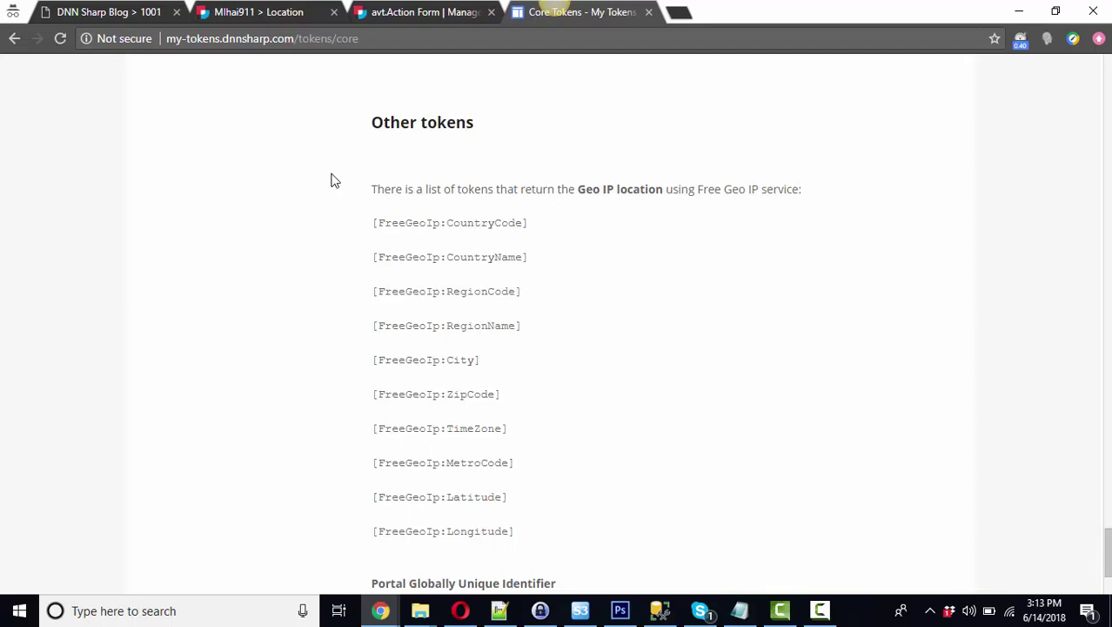
{"action": "left_click", "coordinate": [241, 17]}
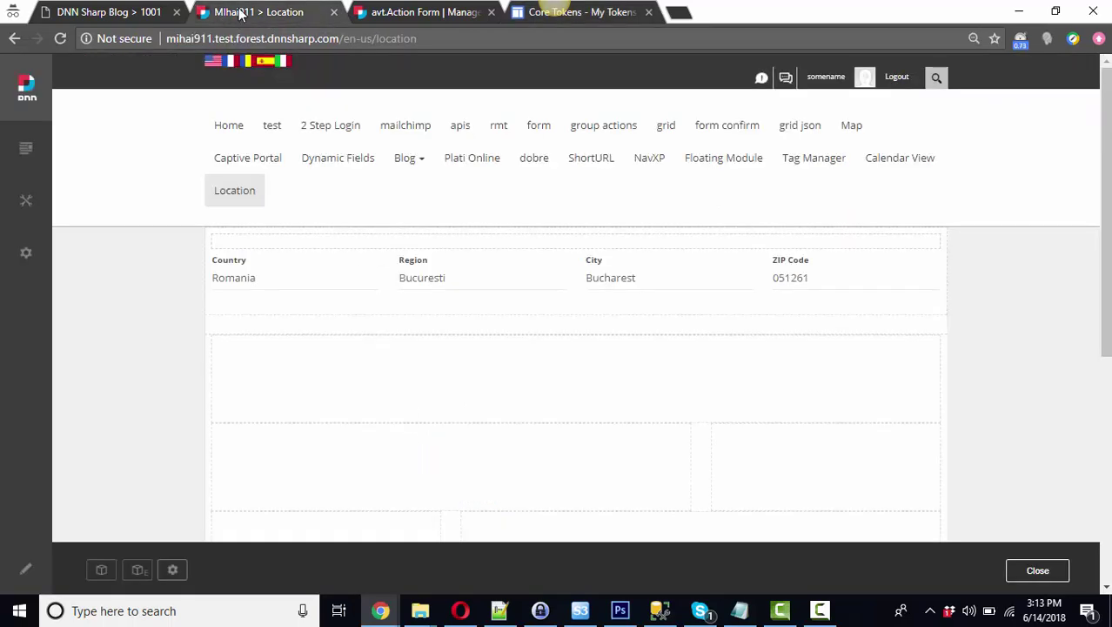